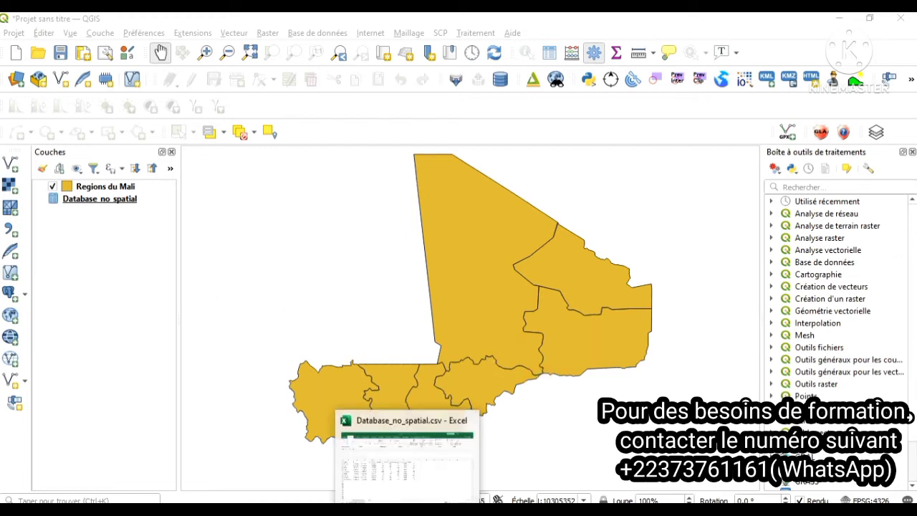
- Switch to Database_no_spatial.csv in Excel and widen the Malade_Octobre through Décès columns so their headers and values fit
left_click(356, 466)
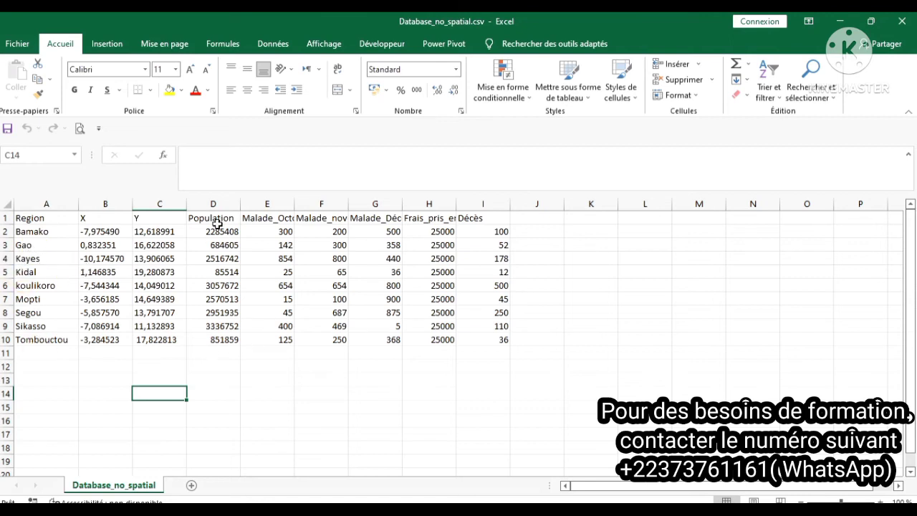
left_click_drag(292, 209, 315, 209)
double_click(366, 207)
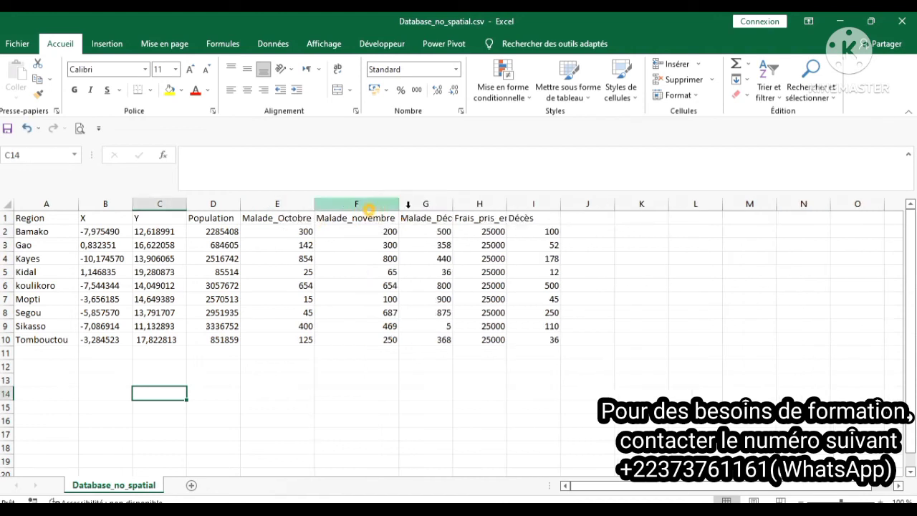
double_click(450, 205)
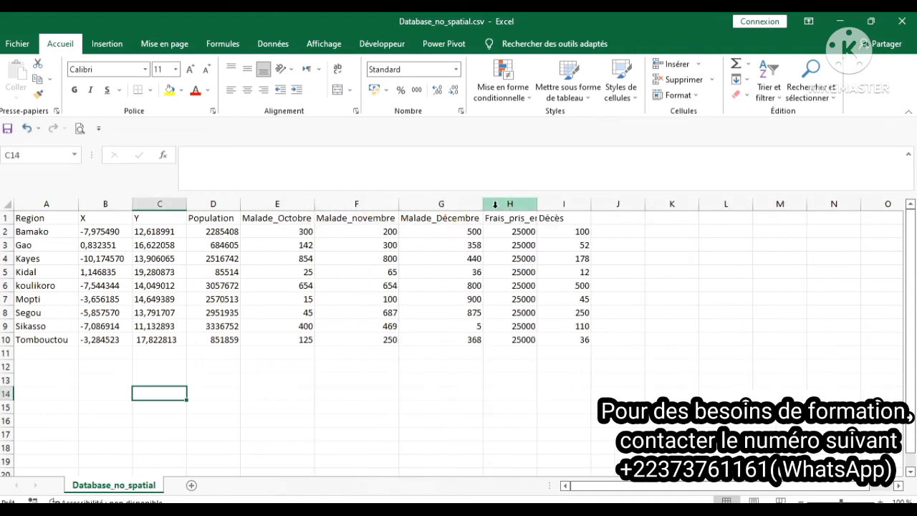
left_click(536, 205)
double_click(536, 204)
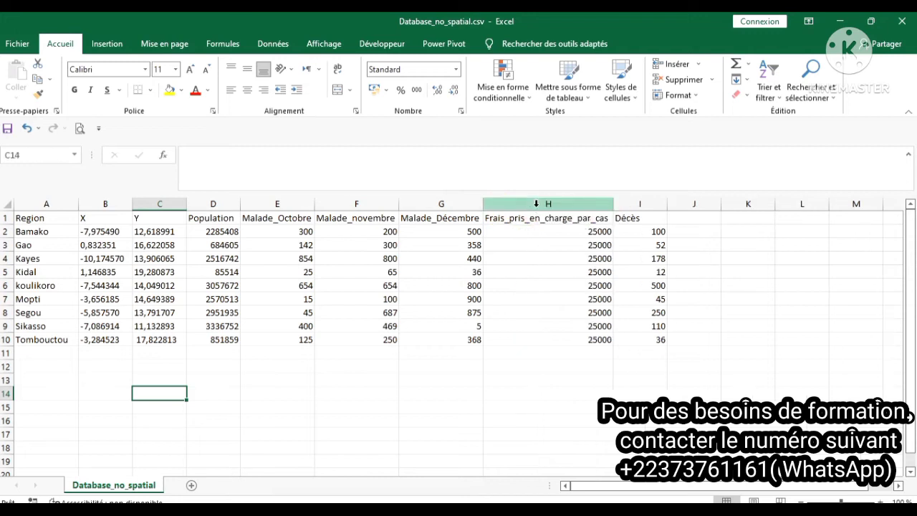
double_click(667, 208)
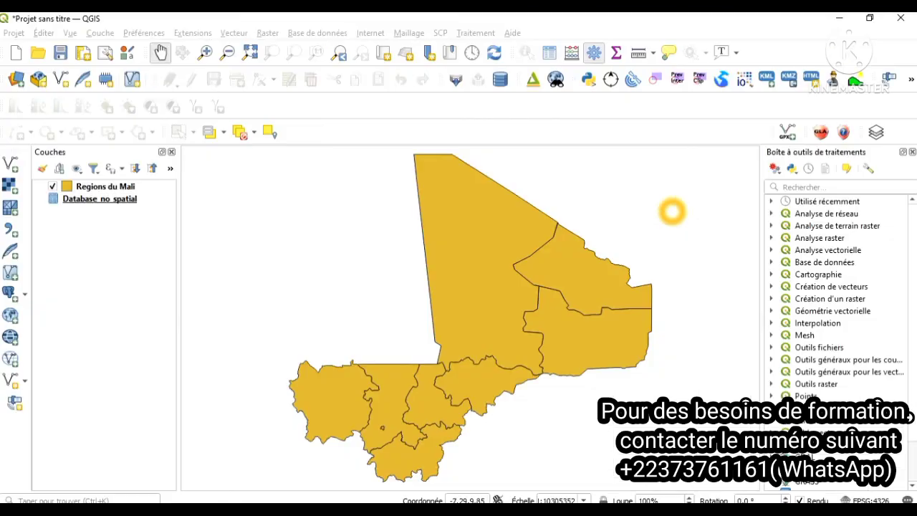
- Return to QGIS and open the attribute table of the Regions du Mali layer
left_click(86, 199)
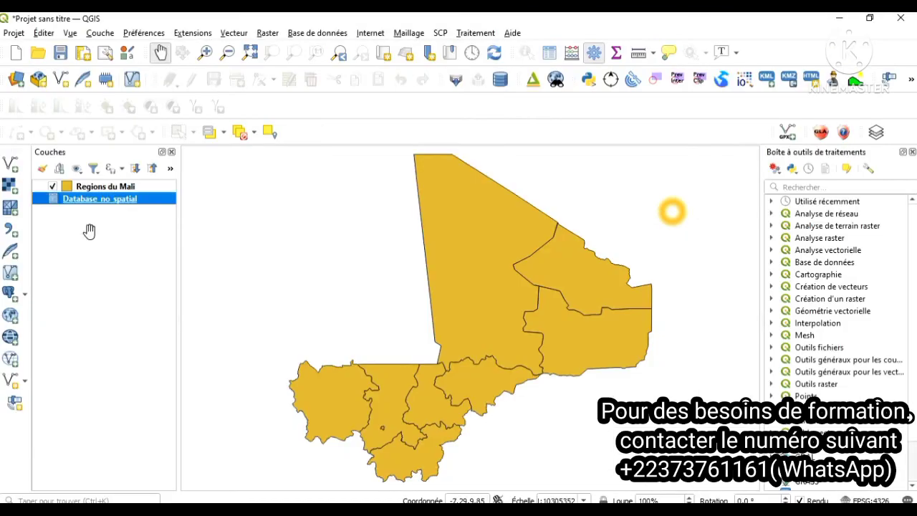
right_click(89, 186)
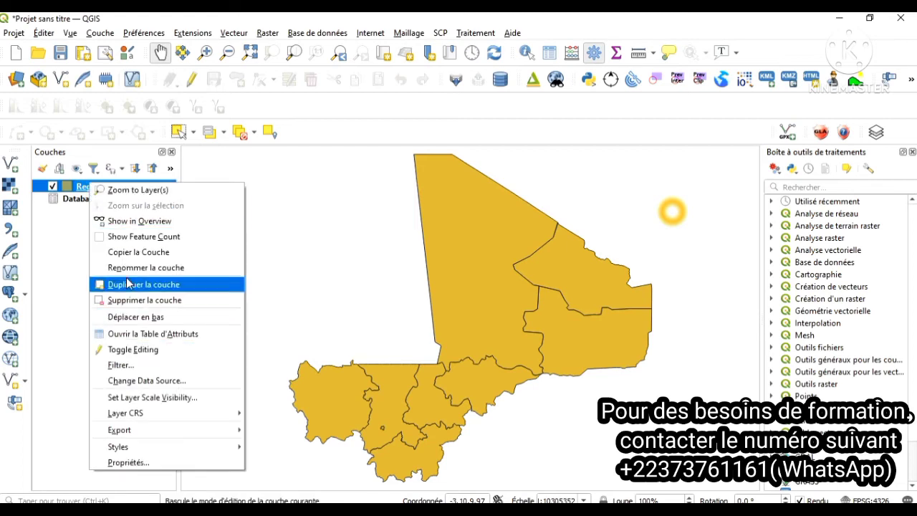
left_click(131, 335)
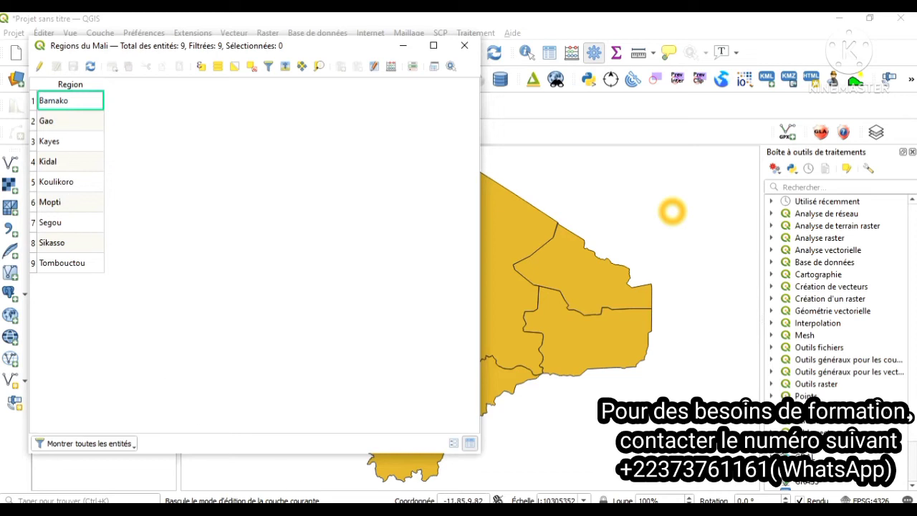
- Compare the Region names in the Excel sheet with those in the Regions du Mali attribute table, then close the table
mouse_move(457, 511)
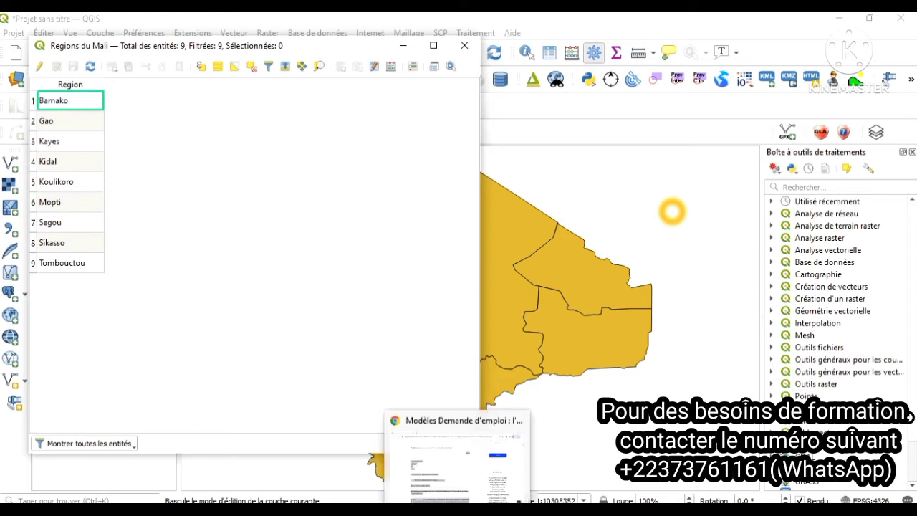
mouse_move(409, 511)
left_click(409, 462)
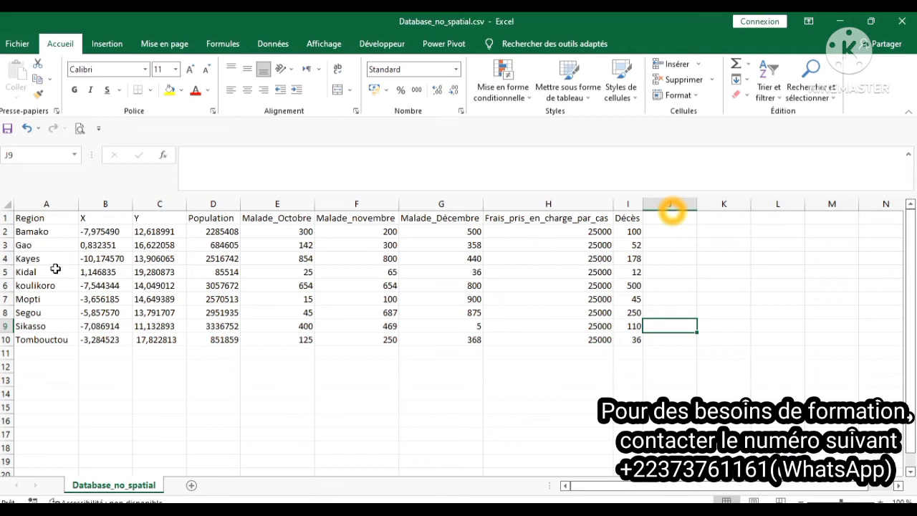
left_click(57, 396)
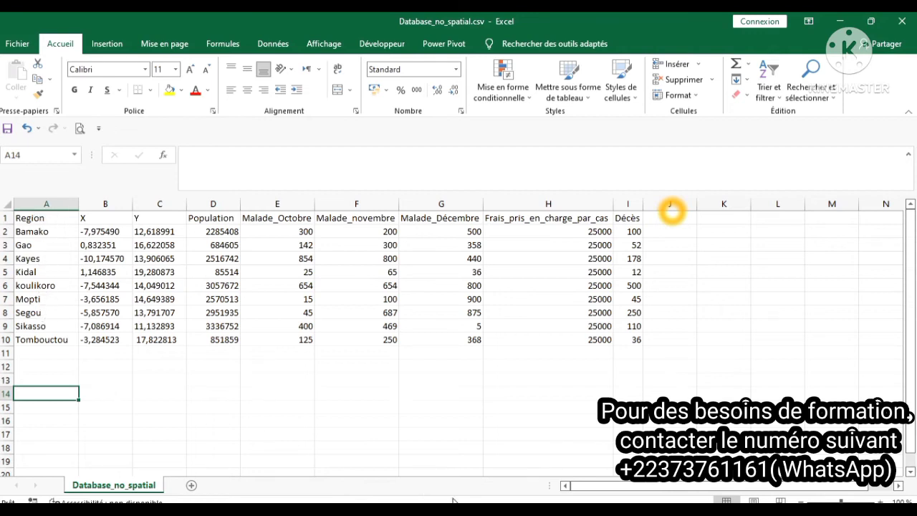
key("alt+Tab")
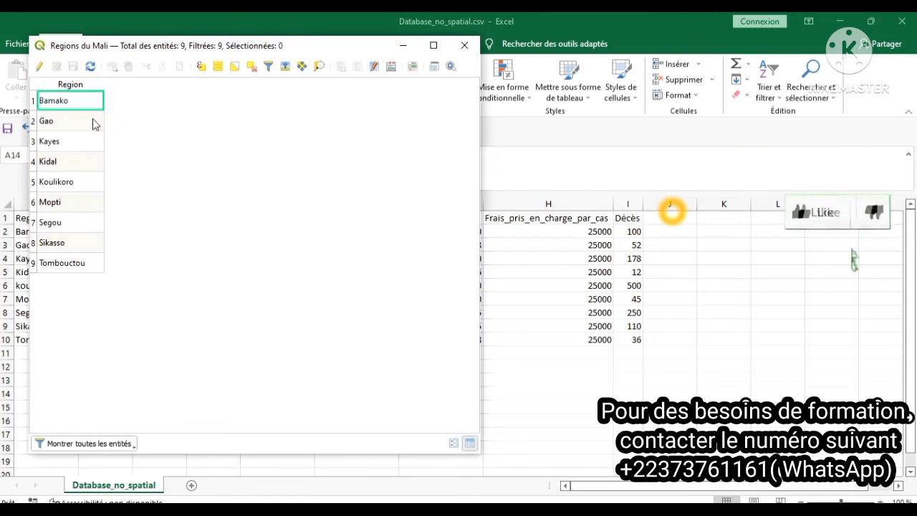
left_click(462, 45)
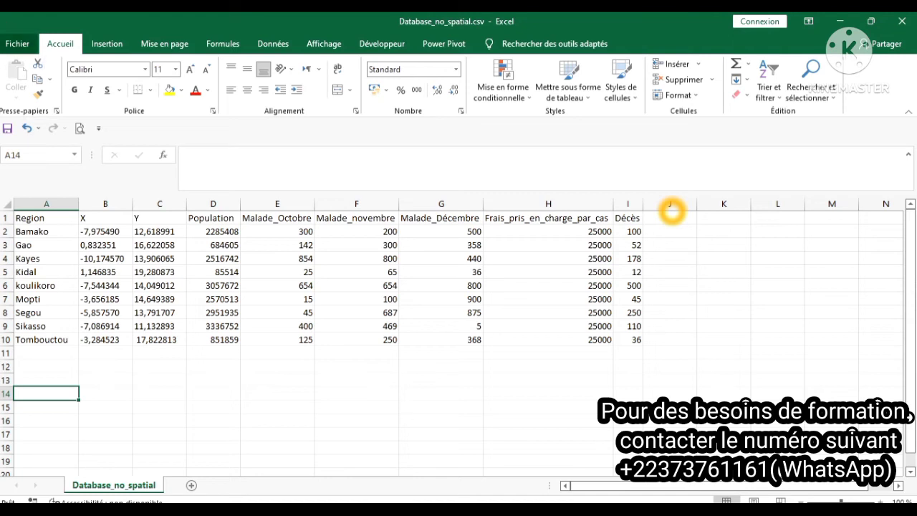
left_click(330, 509)
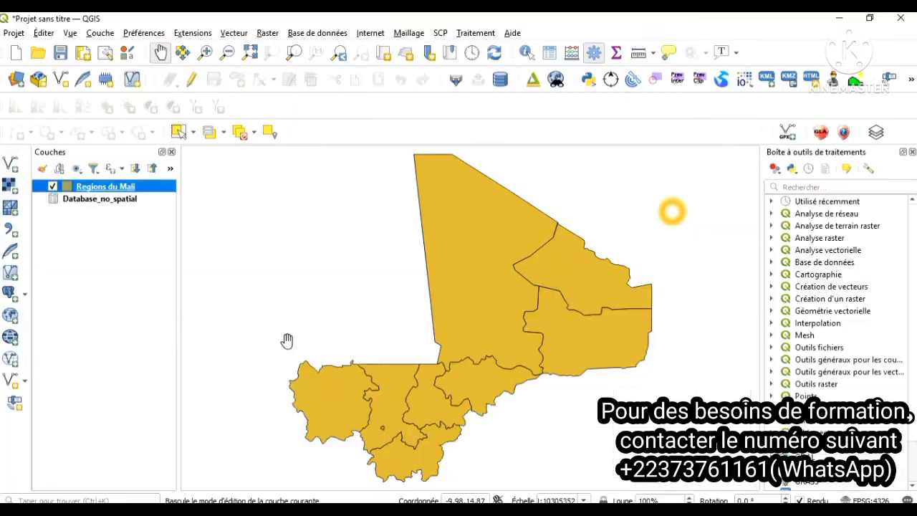
- Remove the Database_no_spatial table from the project's layers
left_click(85, 199)
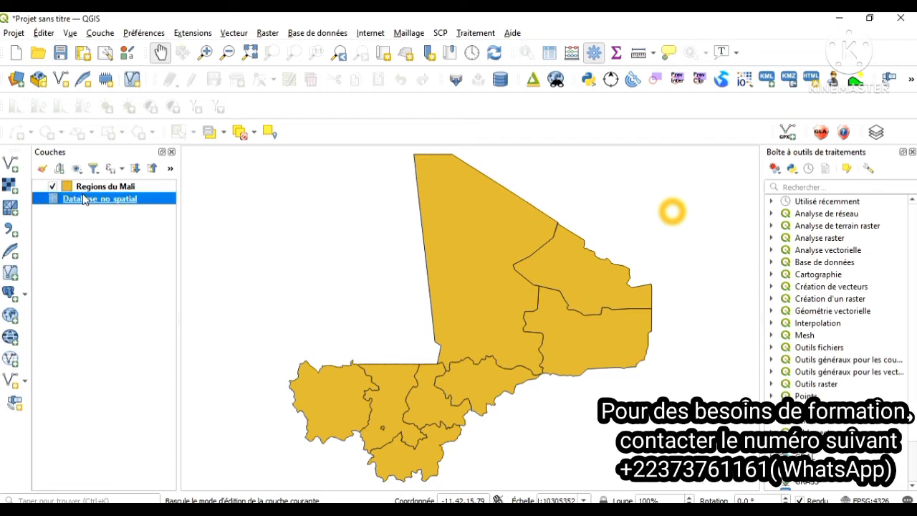
right_click(85, 199)
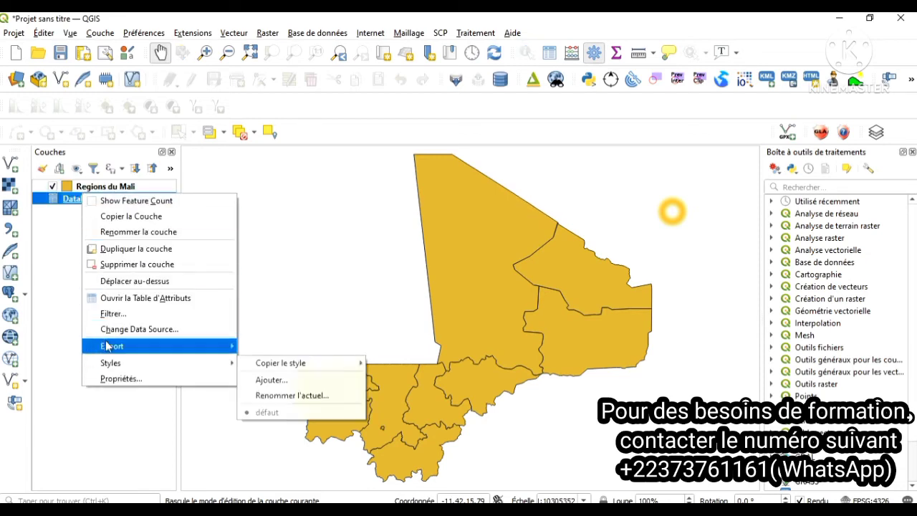
left_click(131, 265)
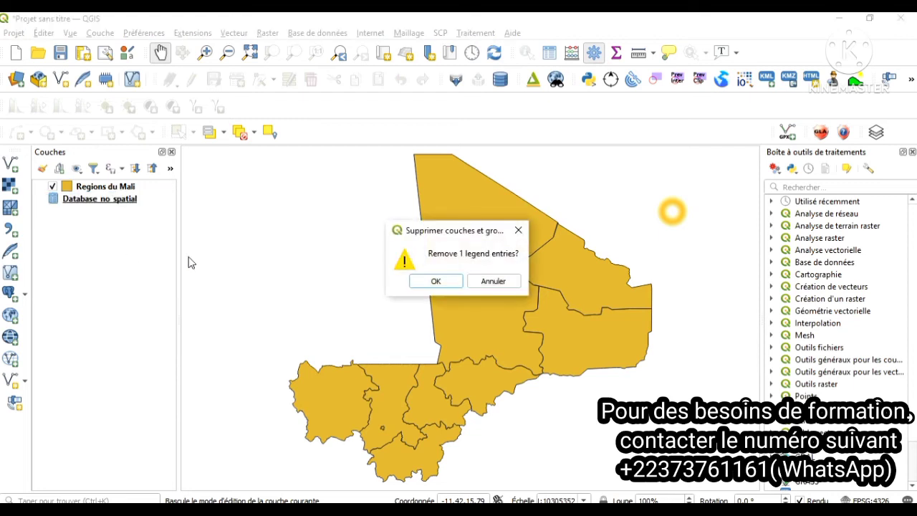
left_click(417, 279)
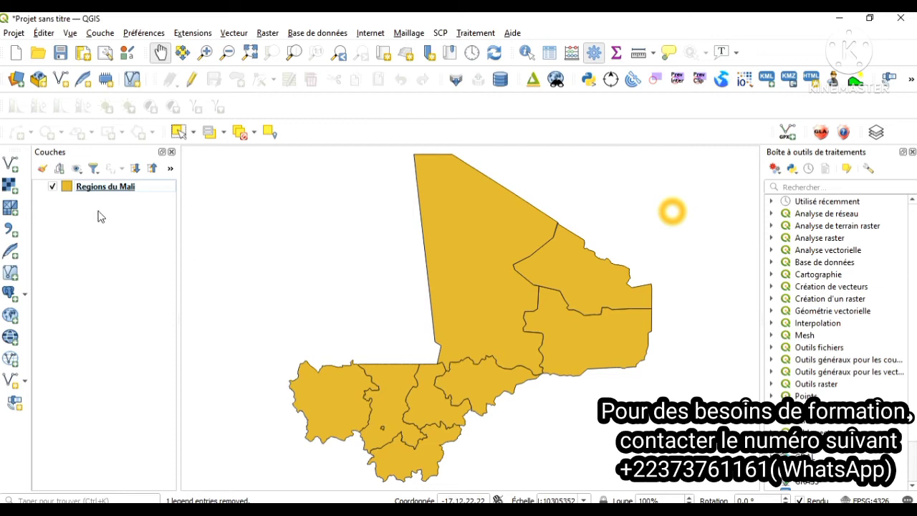
- Add Database_no_spatial.csv from the desktop folder Exploration, Donnees population, as a delimited text layer without geometry
left_click(11, 234)
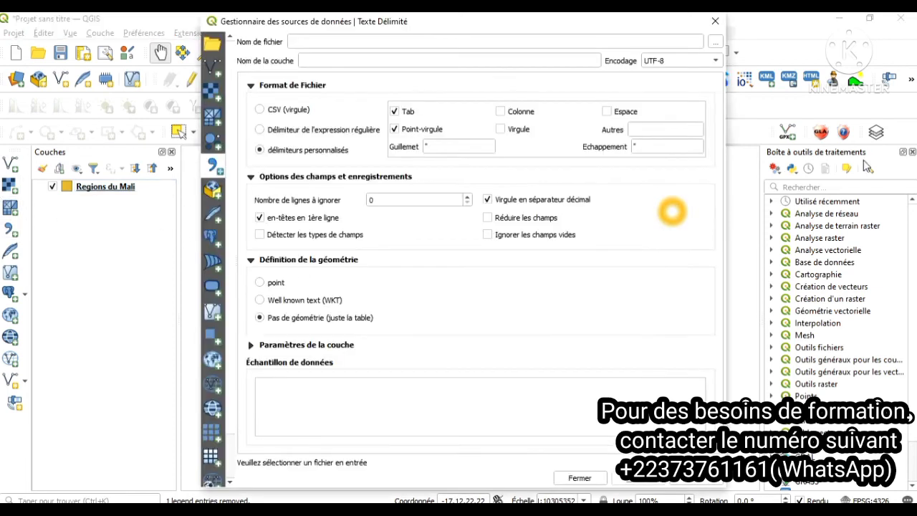
left_click(720, 44)
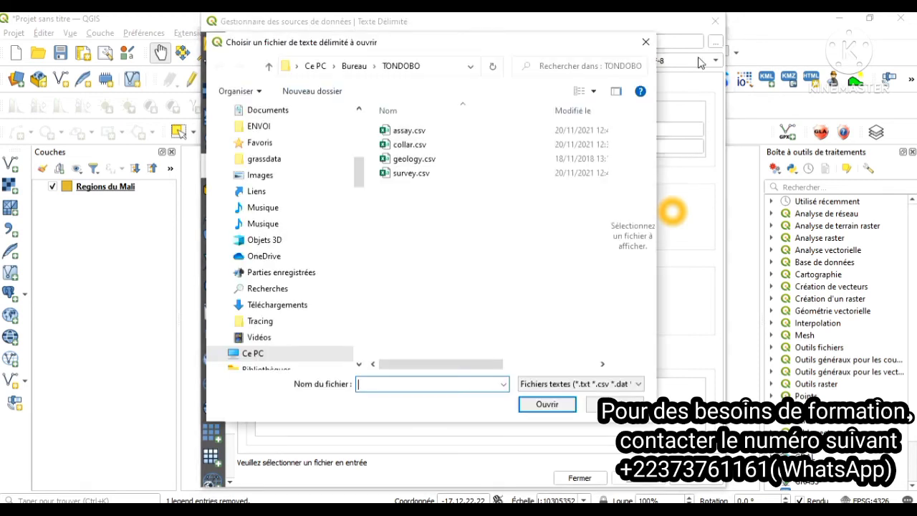
left_click(354, 66)
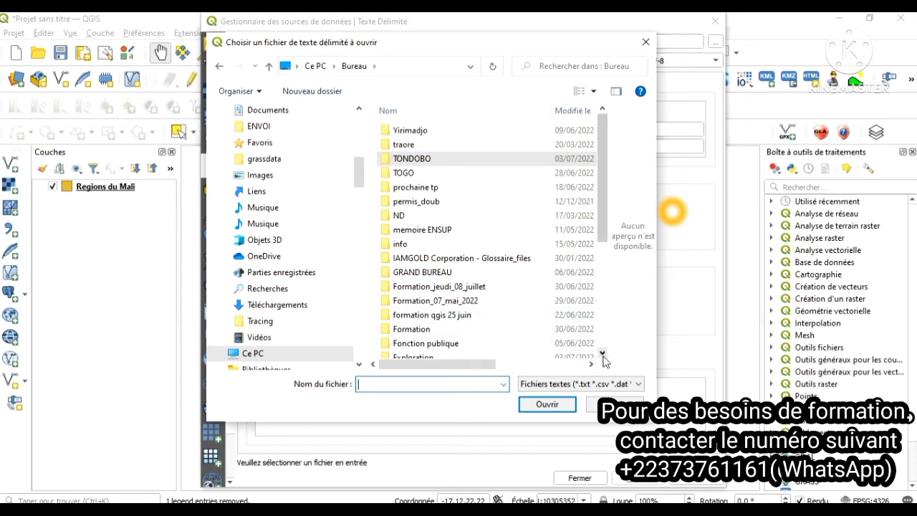
scroll(466, 308, "down", 1)
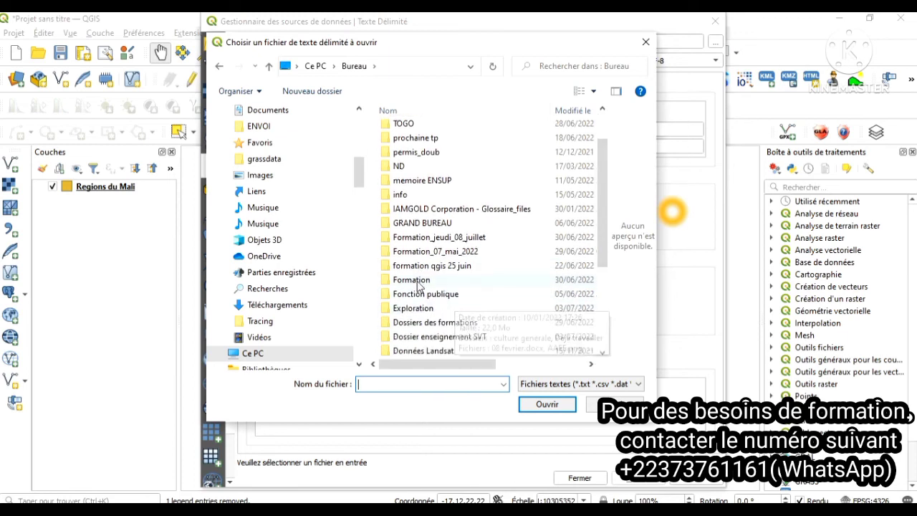
left_click(422, 308)
double_click(422, 307)
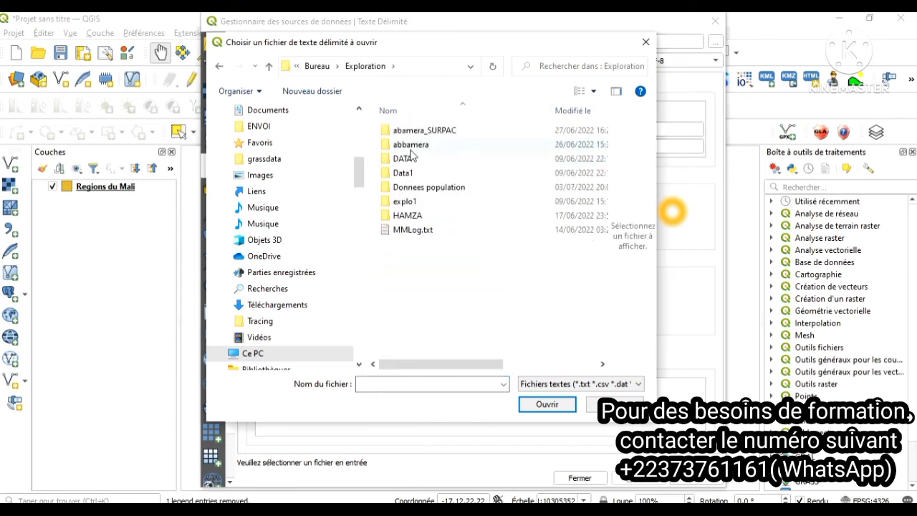
left_click(410, 191)
double_click(410, 189)
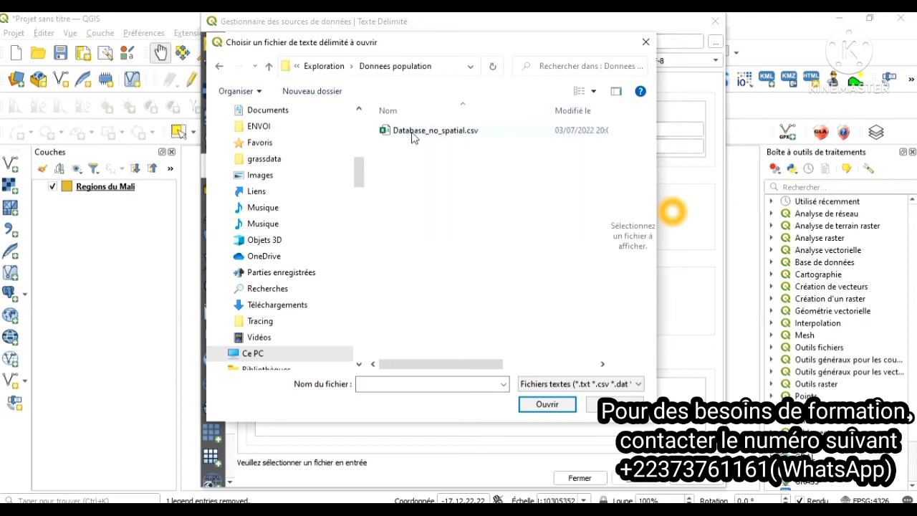
left_click(416, 134)
left_click(562, 404)
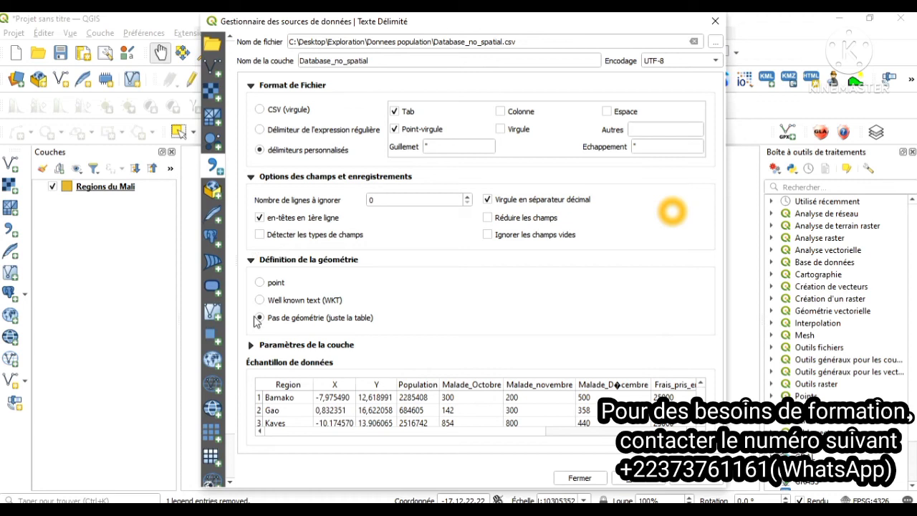
left_click(634, 478)
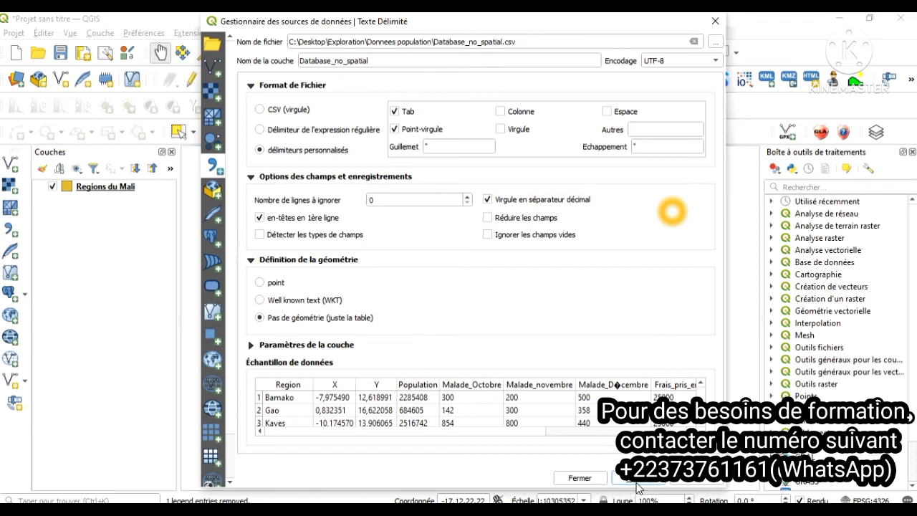
left_click(576, 480)
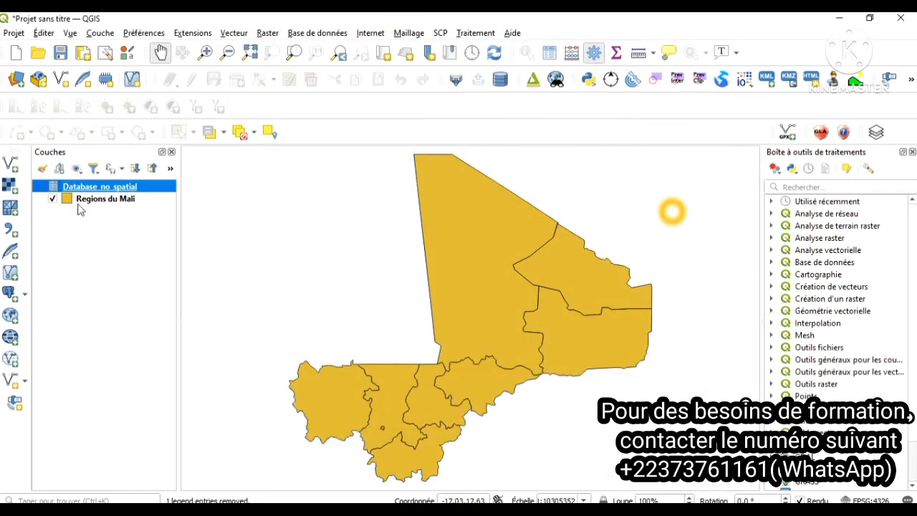
- Examine the Database_no_spatial attribute table with its records sorted by Region, and close it
right_click(84, 191)
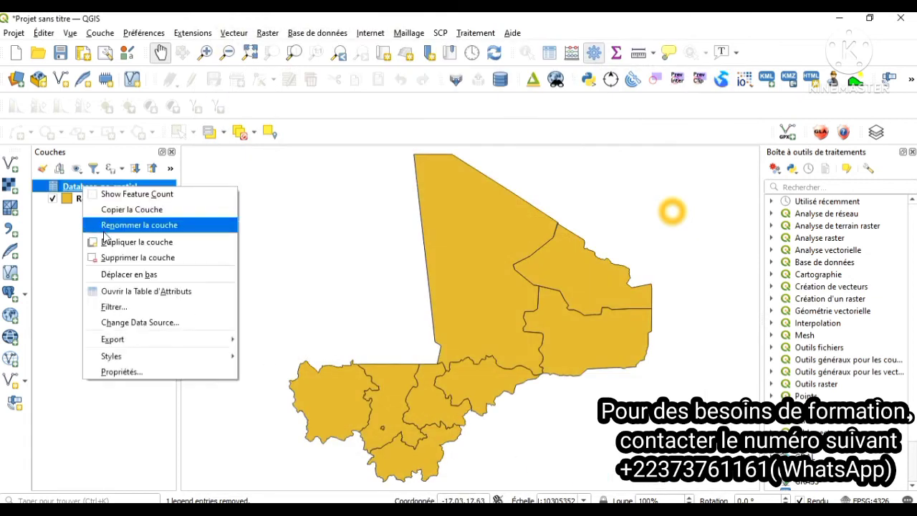
left_click(110, 301)
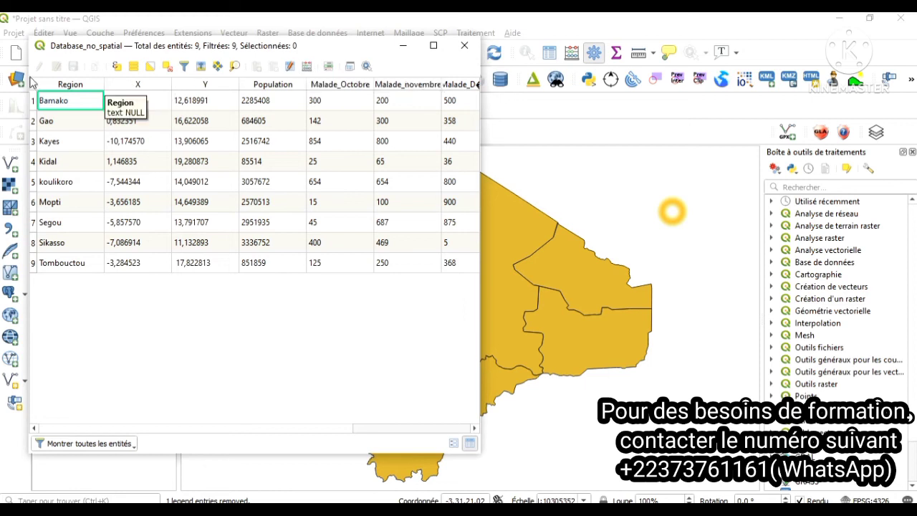
left_click(93, 156)
left_click(100, 120)
left_click(68, 99)
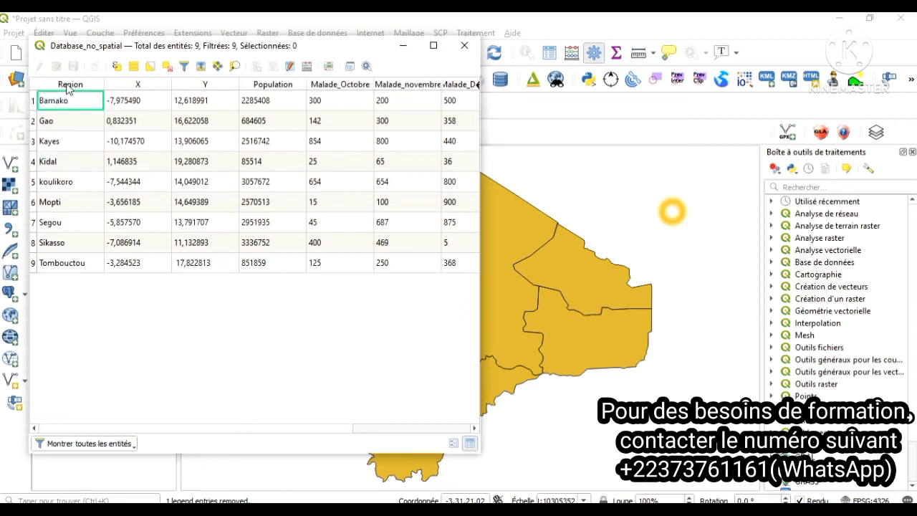
left_click(68, 85)
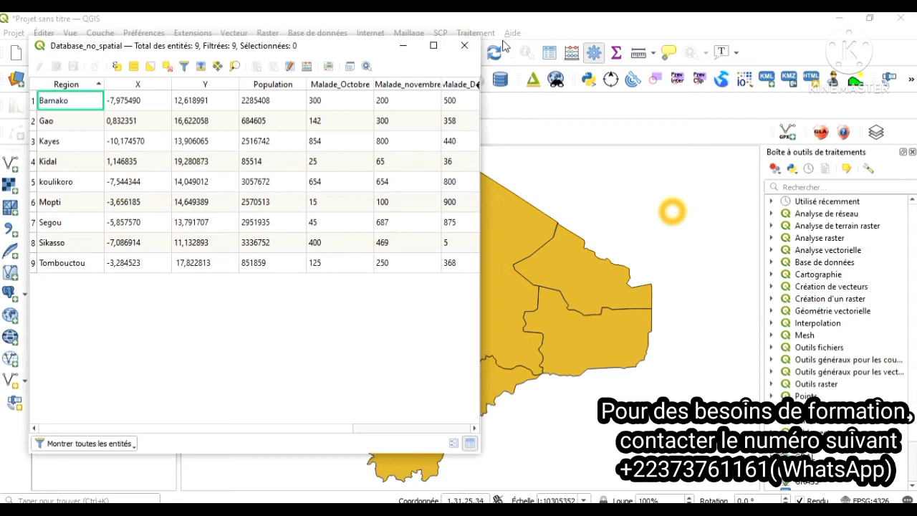
left_click(464, 46)
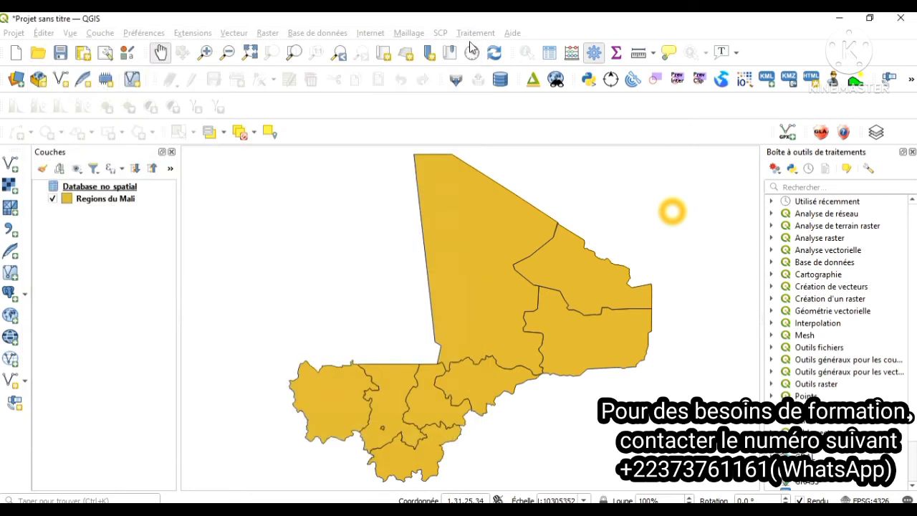
left_click(93, 202)
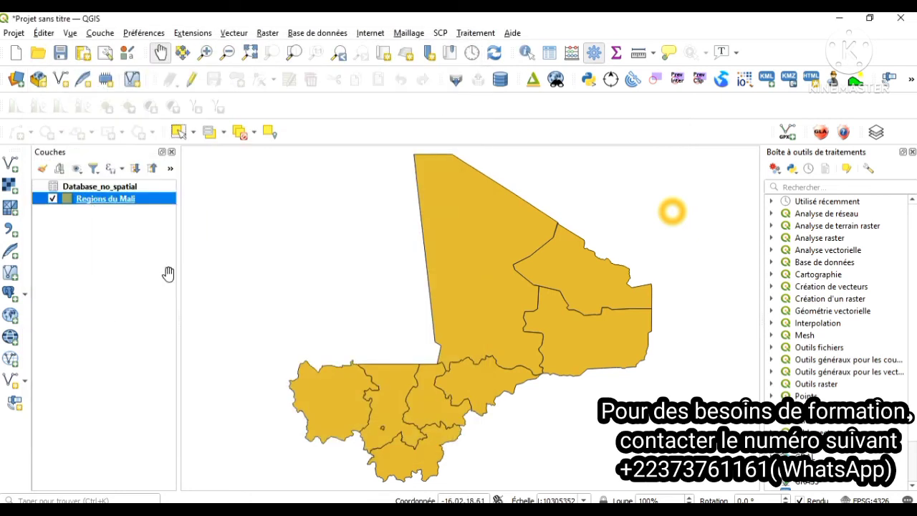
right_click(132, 202)
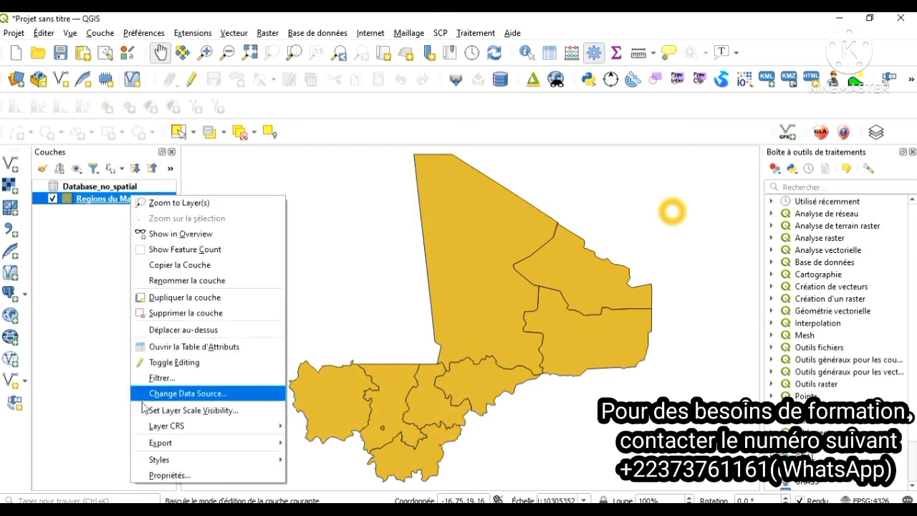
key("Escape")
key("Escape")
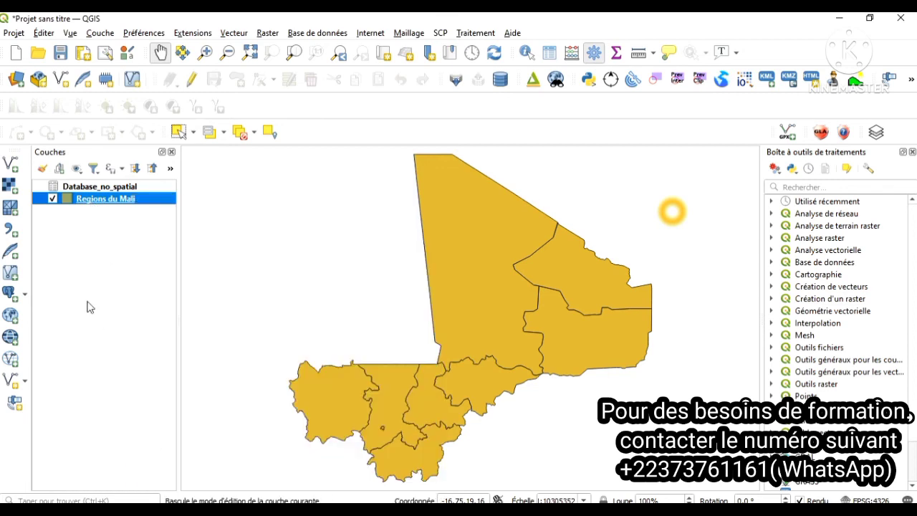
- Start a vector join on the Regions du Mali layer with Database_no_spatial, using Region as the join field and target field
double_click(69, 214)
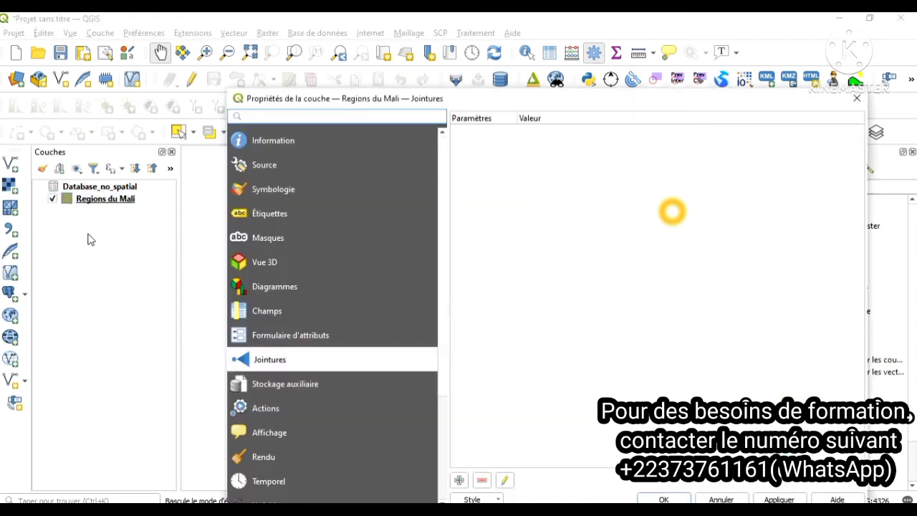
left_click(248, 242)
left_click(263, 188)
left_click(272, 287)
left_click(270, 311)
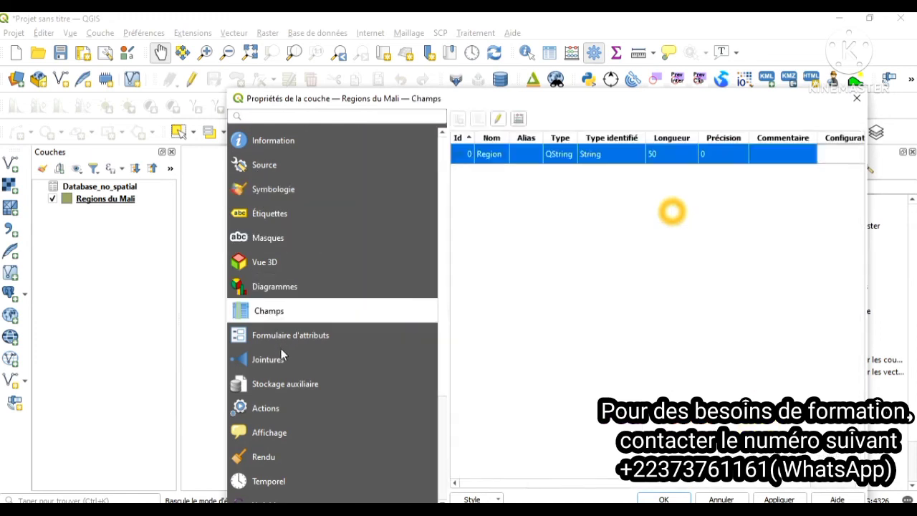
left_click(281, 358)
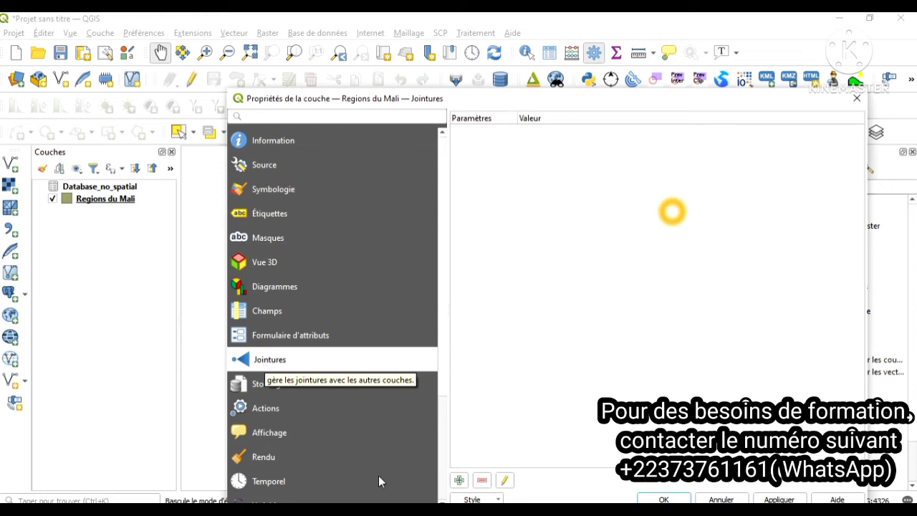
left_click(457, 483)
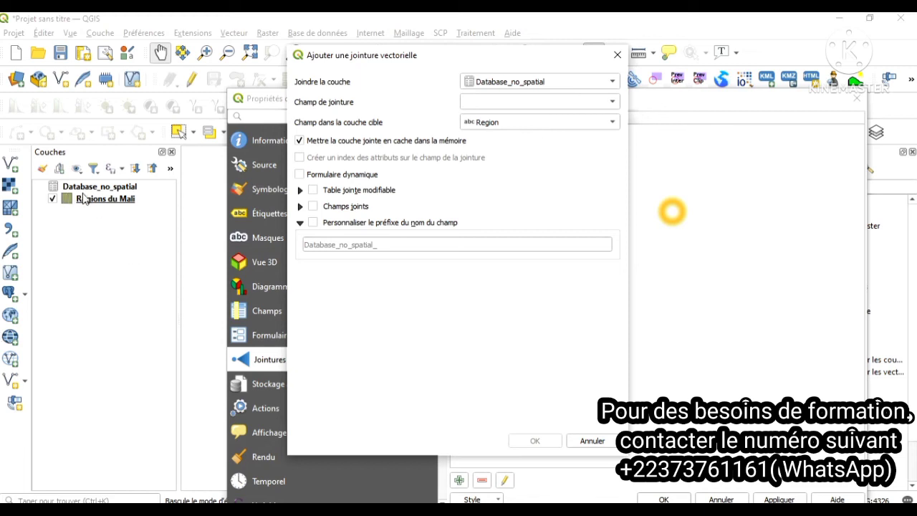
left_click(499, 82)
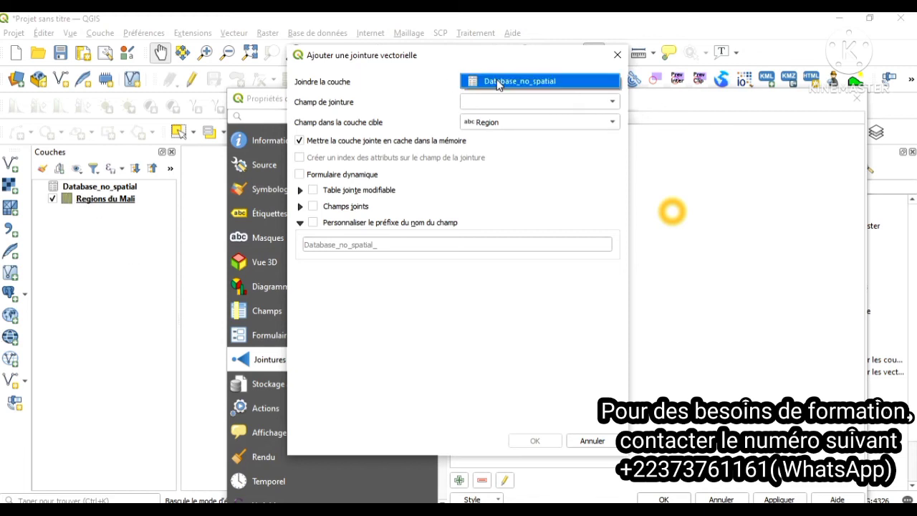
left_click(499, 81)
left_click(499, 82)
left_click(478, 106)
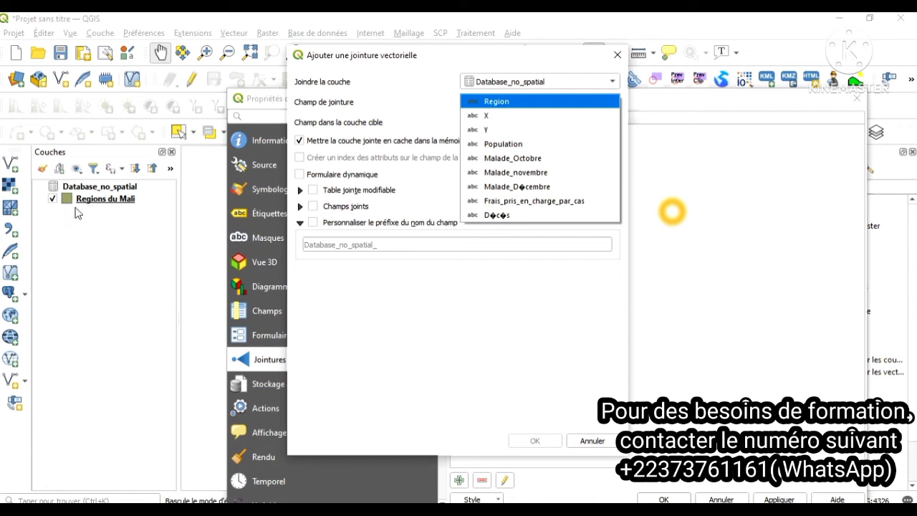
left_click(499, 103)
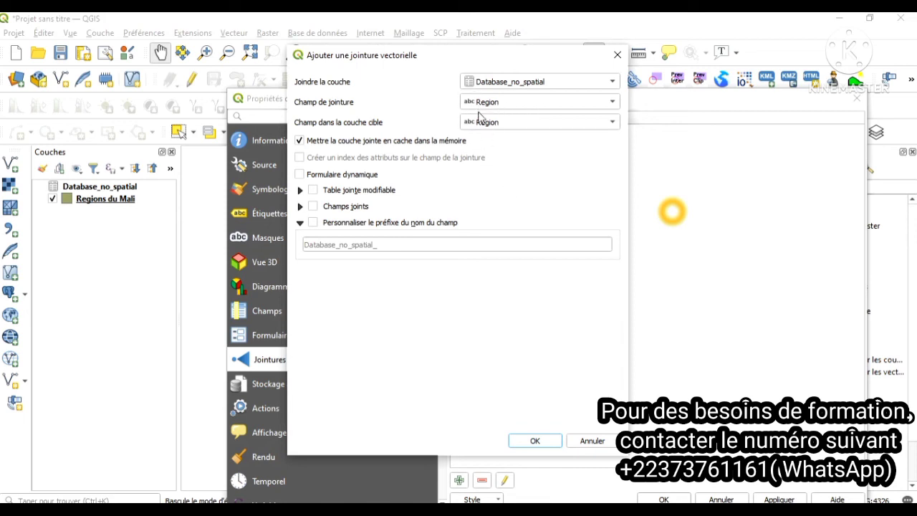
- Disable in-memory caching of the joined layer and limit the joined fields to Population and Malade_Octobre
left_click(299, 140)
left_click(300, 207)
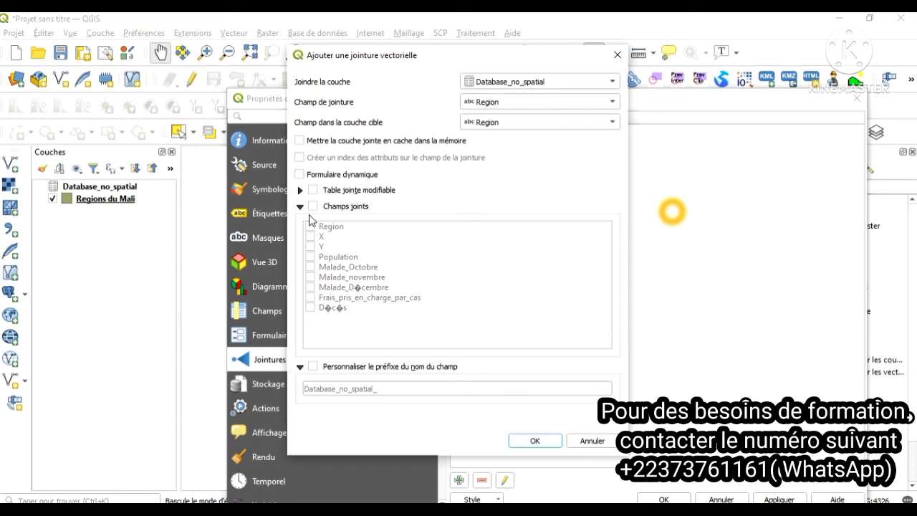
left_click(312, 207)
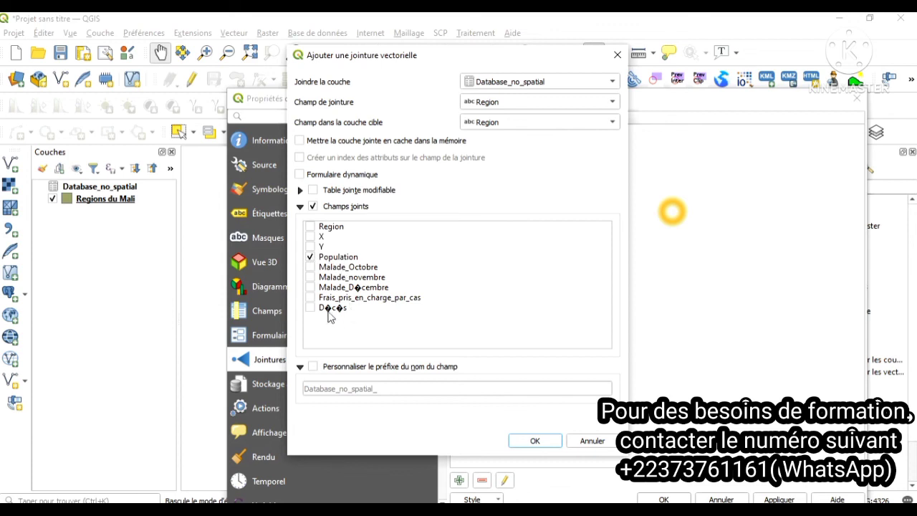
left_click(311, 267)
left_click(310, 269)
left_click(309, 267)
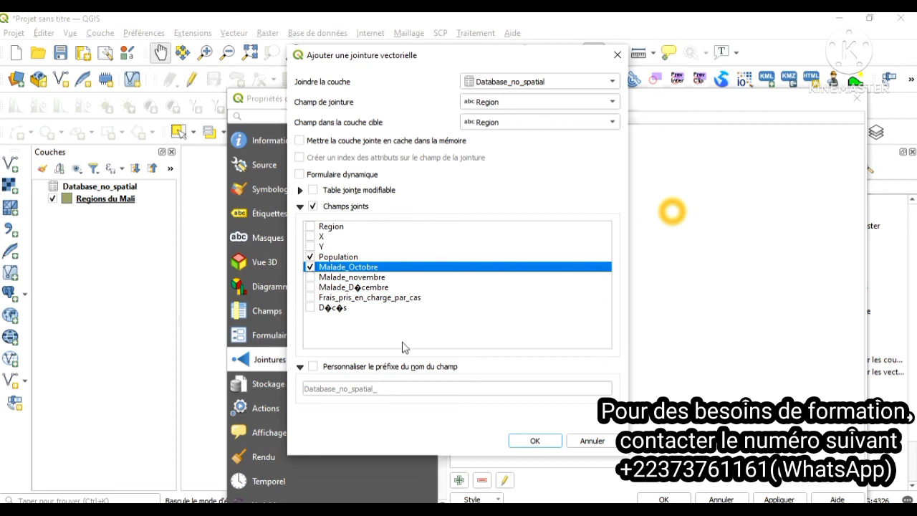
left_click(300, 206)
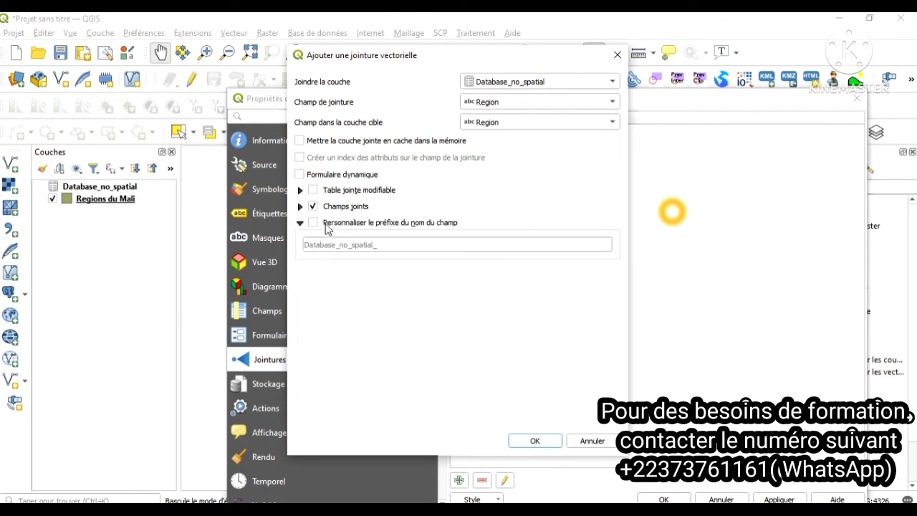
- Enable a custom field name prefix, clear it to empty, and apply the join to the Regions du Mali layer
left_click(312, 223)
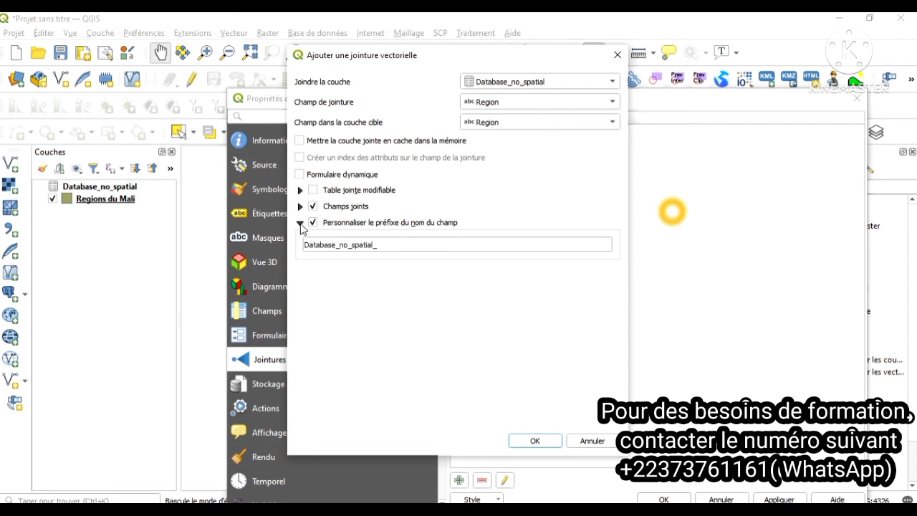
left_click(300, 223)
left_click(300, 223)
left_click(384, 249)
key("BackSpace")
key("BackSpace")
key("BackSpace")
key("BackSpace")
key("BackSpace")
key("BackSpace")
key("BackSpace")
key("BackSpace")
key("BackSpace")
key("BackSpace")
key("BackSpace")
key("BackSpace")
key("BackSpace")
key("BackSpace")
key("BackSpace")
key("BackSpace")
key("BackSpace")
key("BackSpace")
key("BackSpace")
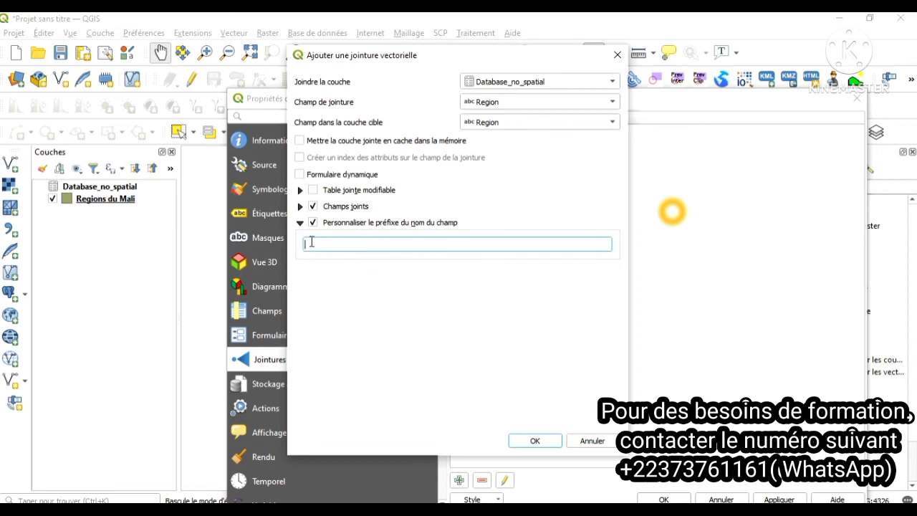
left_click(300, 223)
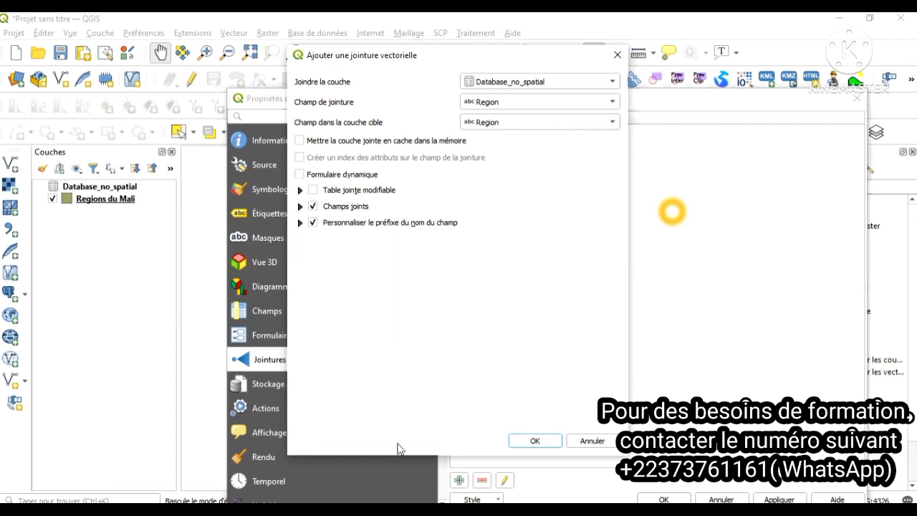
left_click(534, 441)
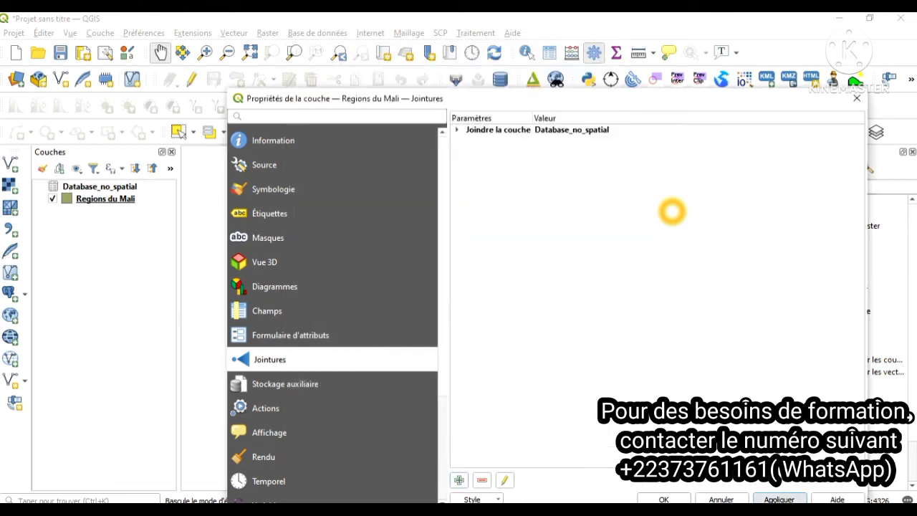
key("Return")
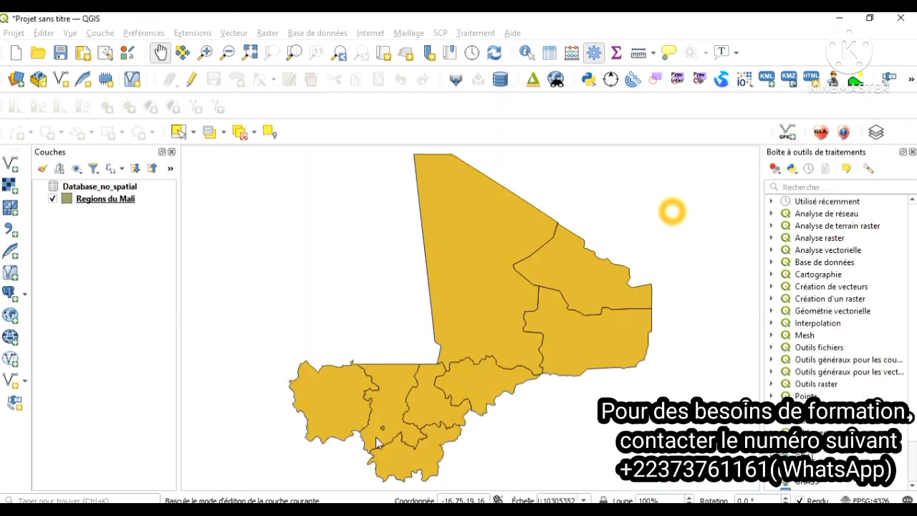
- Examine the joined Population and Malade_Octobre values for each region in the Regions du Mali attribute table
right_click(95, 199)
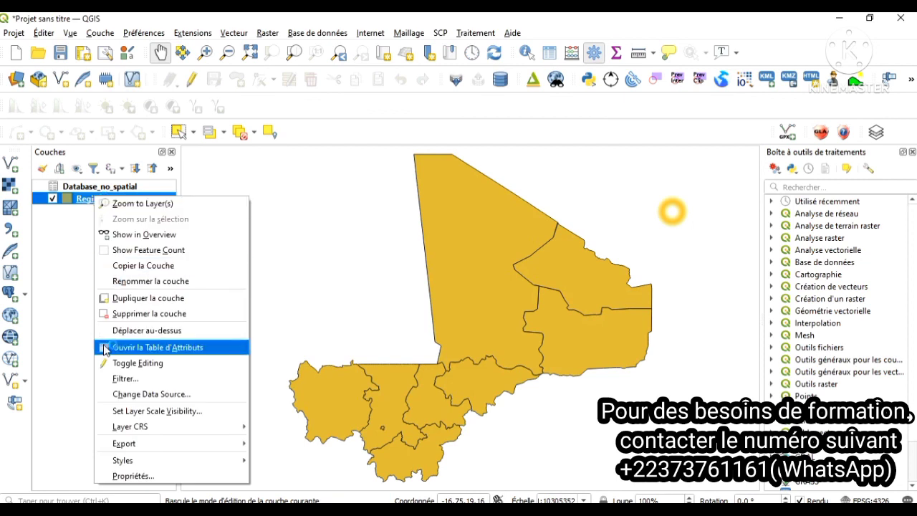
left_click(144, 348)
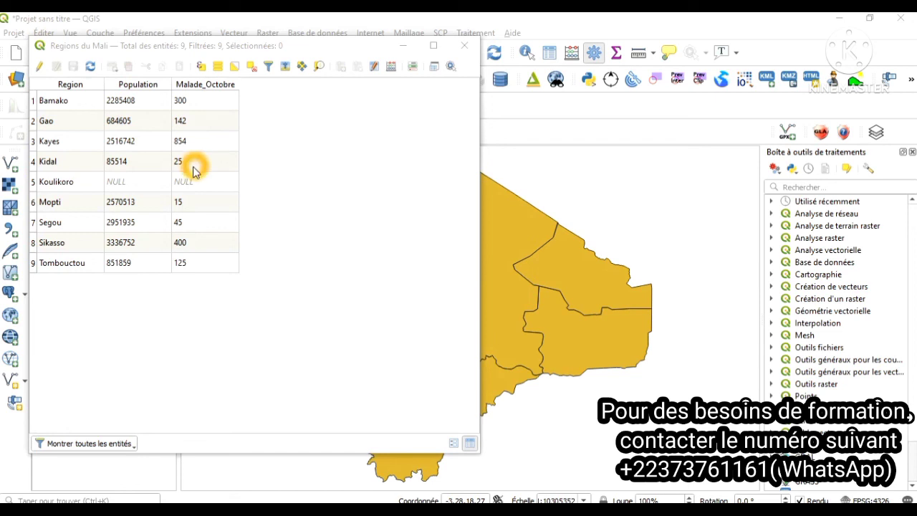
left_click(189, 233)
left_click(127, 214)
left_click(243, 217)
left_click(360, 174)
left_click(135, 81)
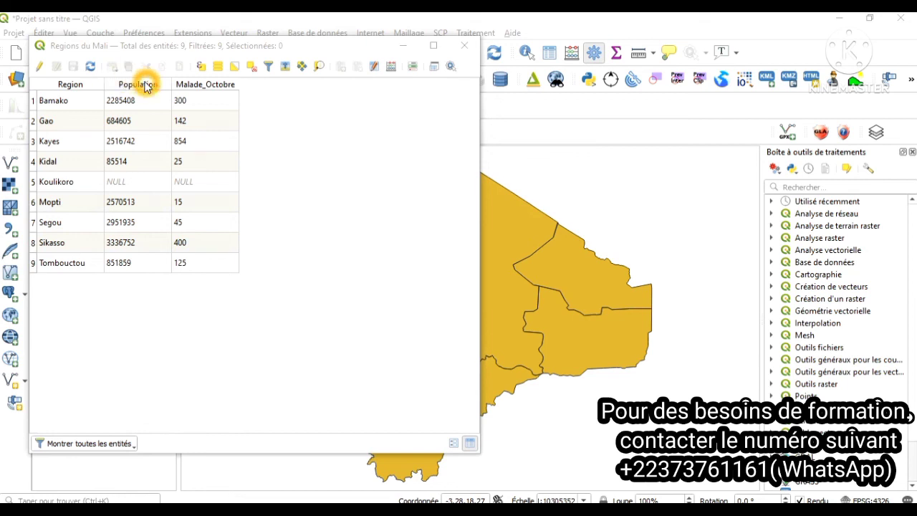
left_click(120, 63)
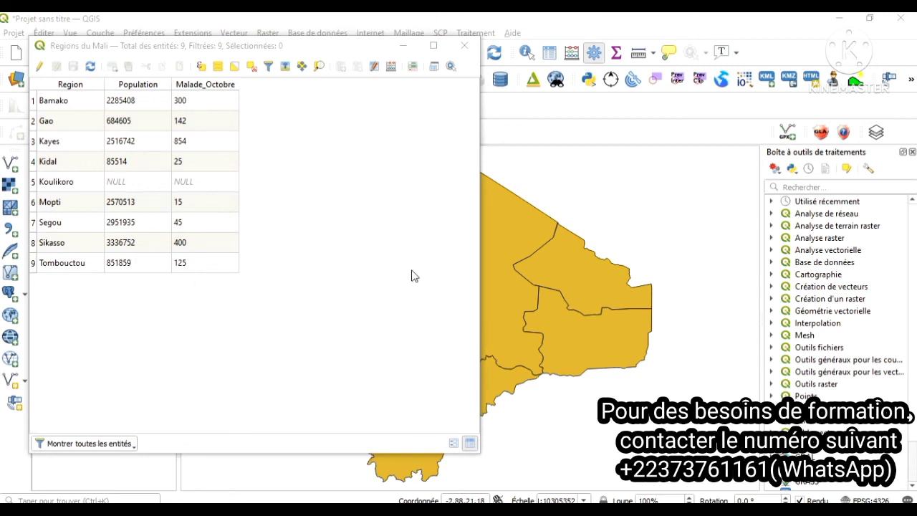
left_click(319, 147)
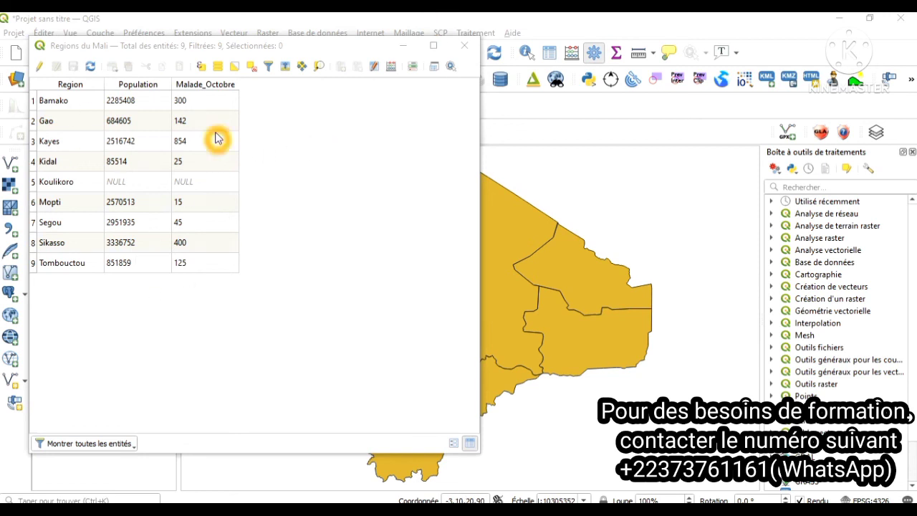
left_click(161, 186)
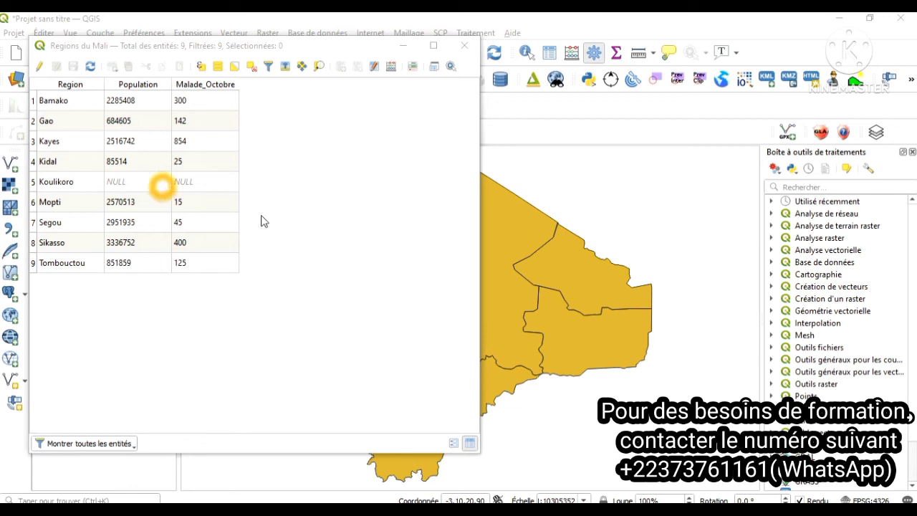
left_click(371, 221)
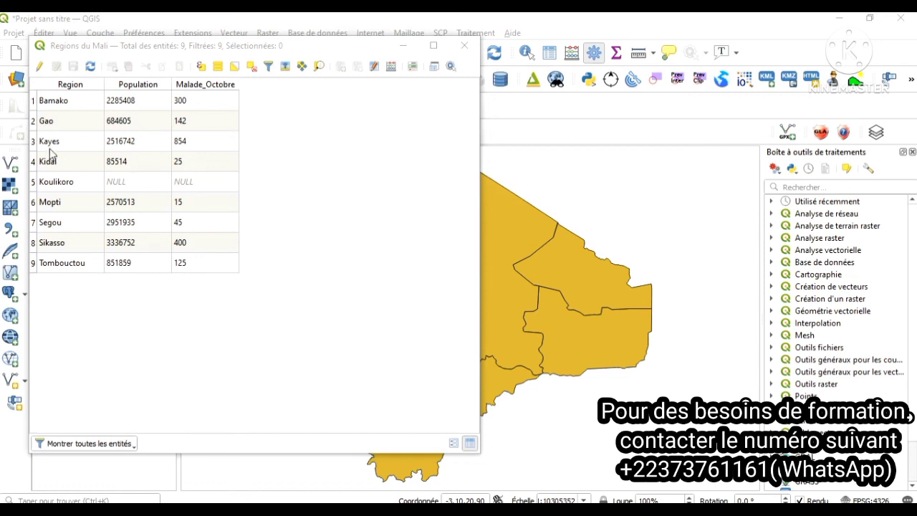
left_click(362, 159)
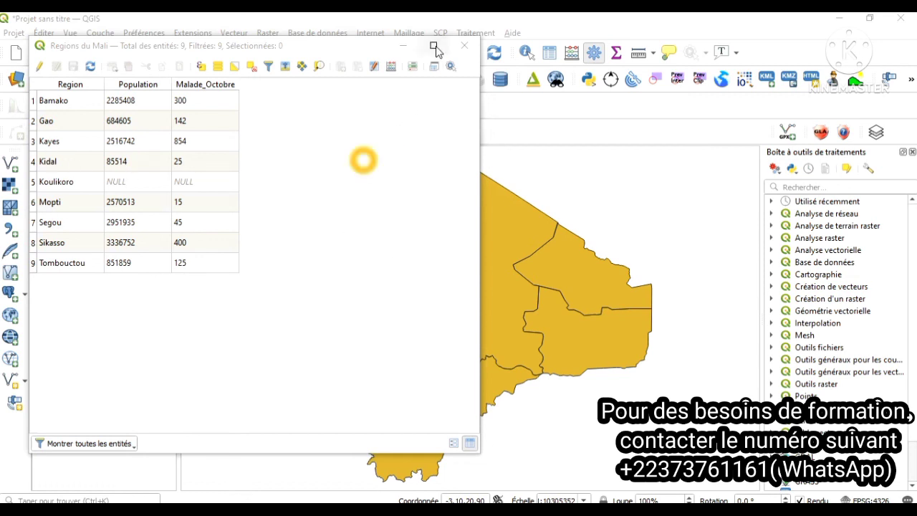